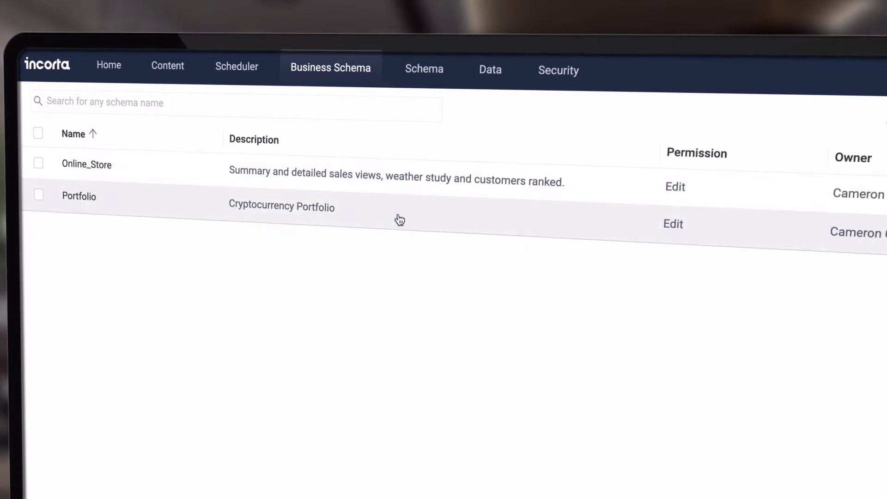
# Open the Portfolio business schema, expand the Positions view and start editing it.
pyautogui.click(398, 219)
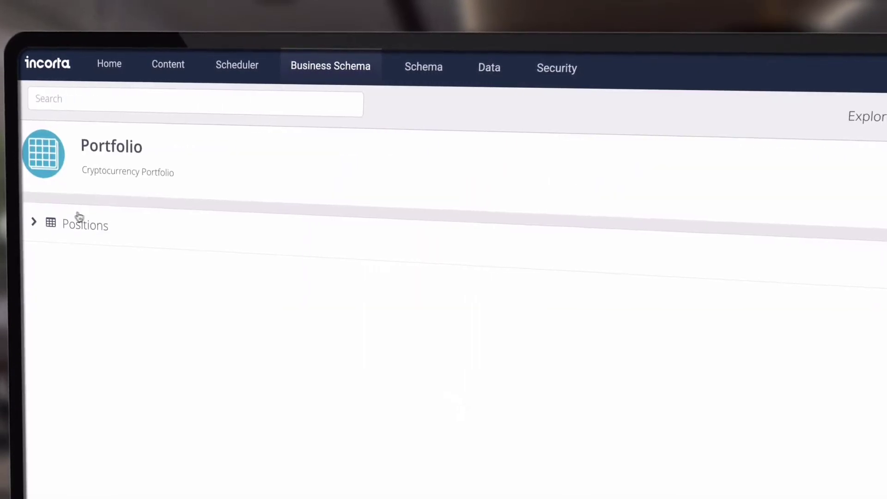
pyautogui.click(34, 221)
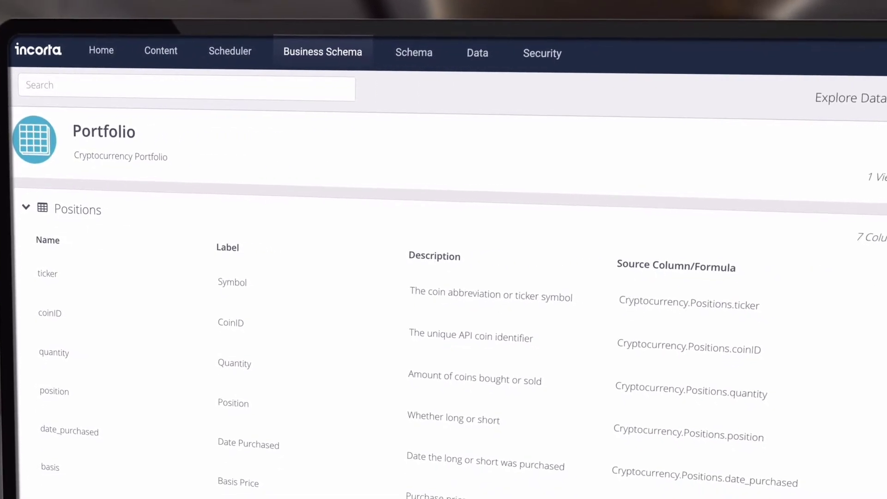
pyautogui.click(831, 263)
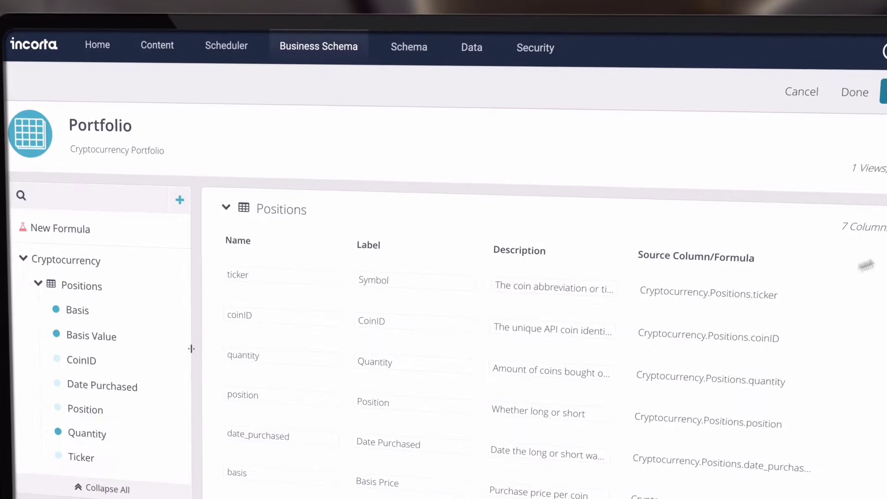
pyautogui.moveTo(543, 328); pyautogui.dragTo(594, 337)
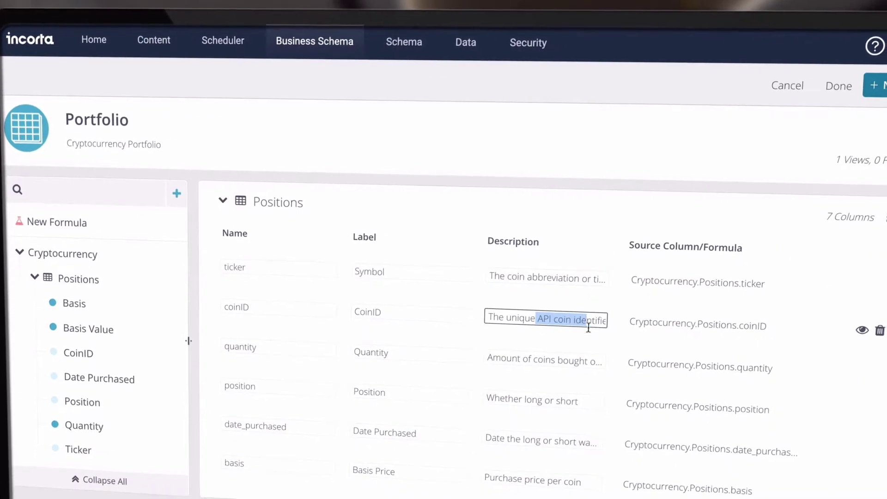
# Inspect the Basis Value column's formula and close it unchanged.
pyautogui.scroll(-1, 591, 332)
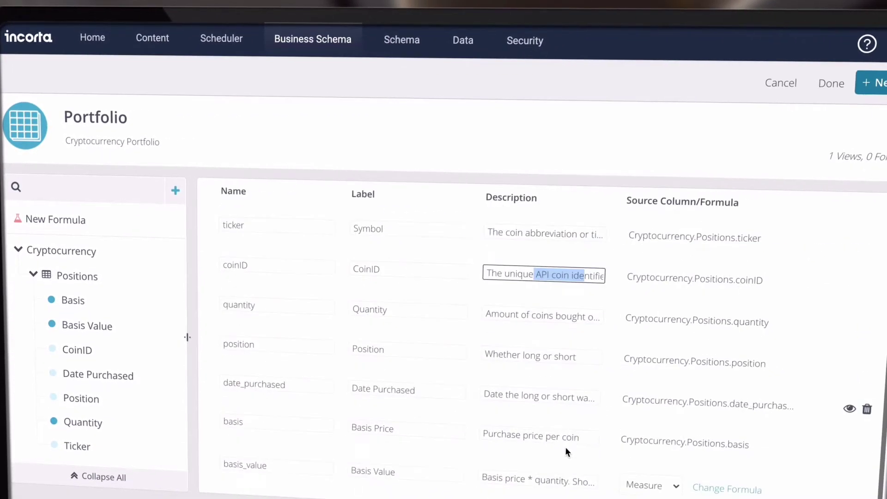
pyautogui.click(706, 481)
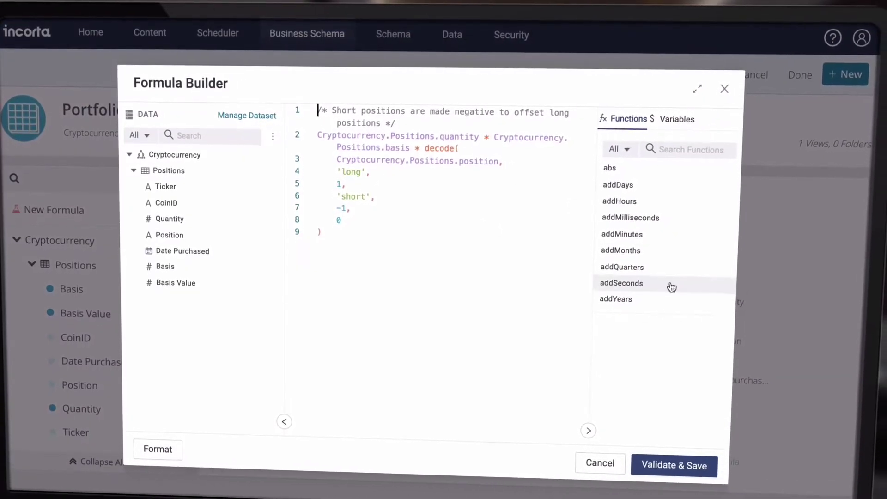
pyautogui.scroll(-10, 669, 282)
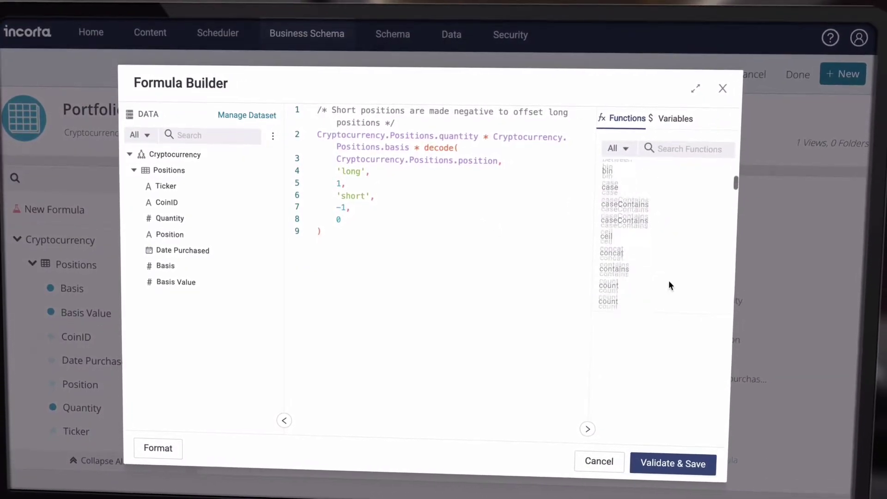
pyautogui.click(614, 459)
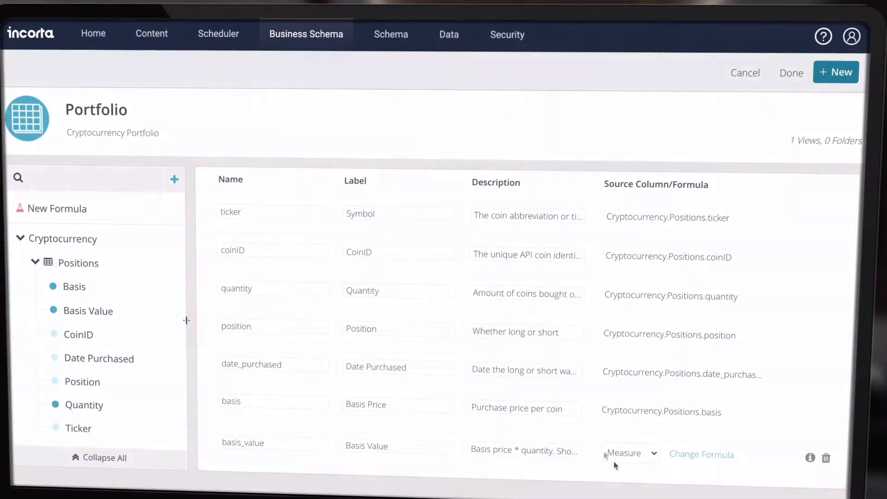
# Explore the Portfolio data, check Symbol and Basis Value details, and list all seven Positions columns.
pyautogui.click(787, 74)
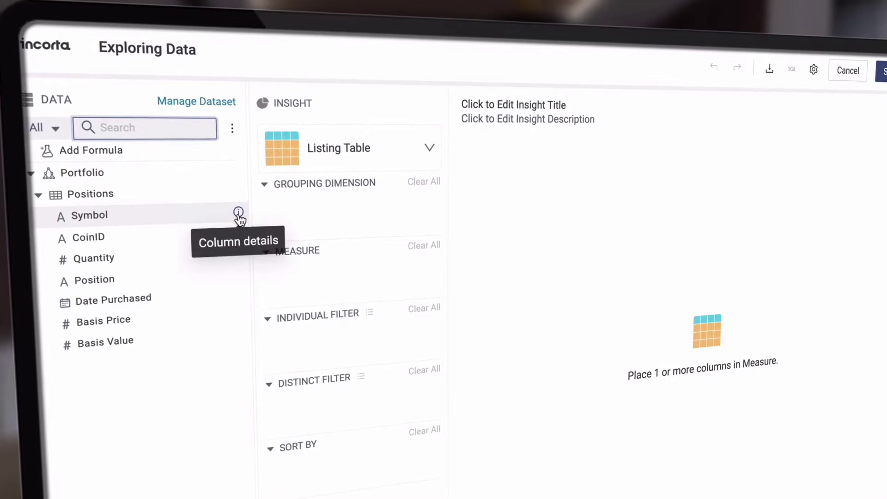
pyautogui.click(238, 214)
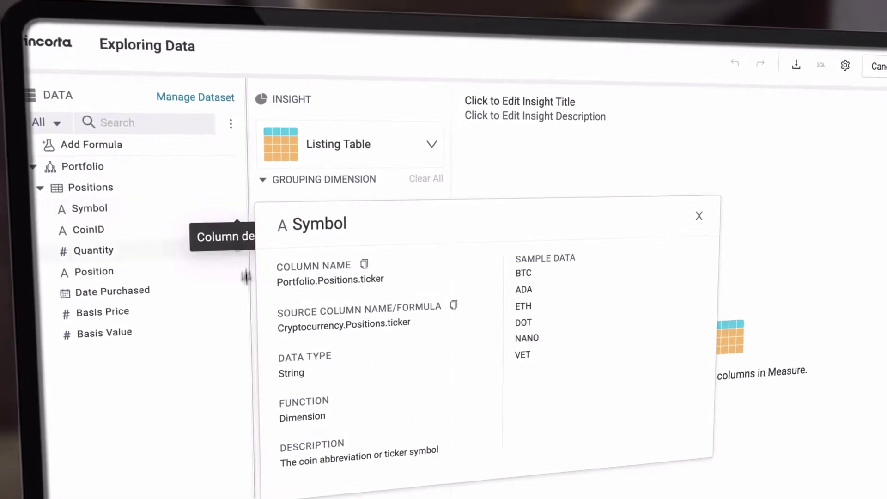
pyautogui.click(236, 330)
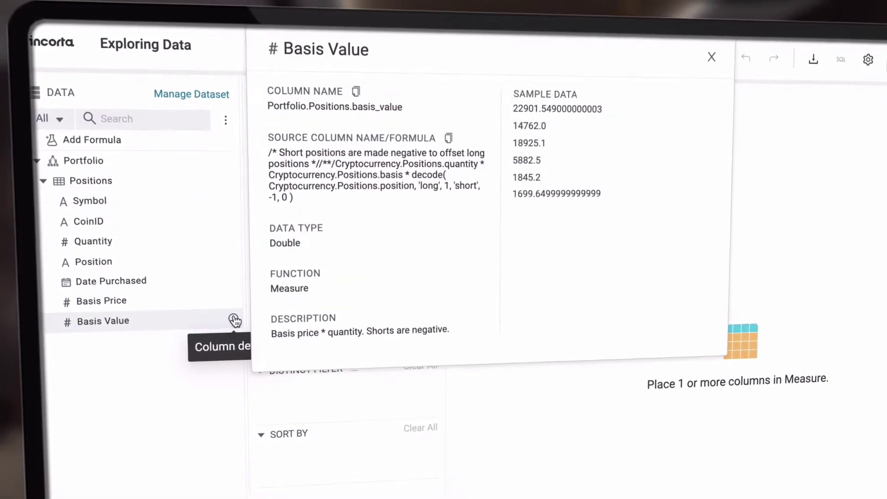
pyautogui.click(702, 53)
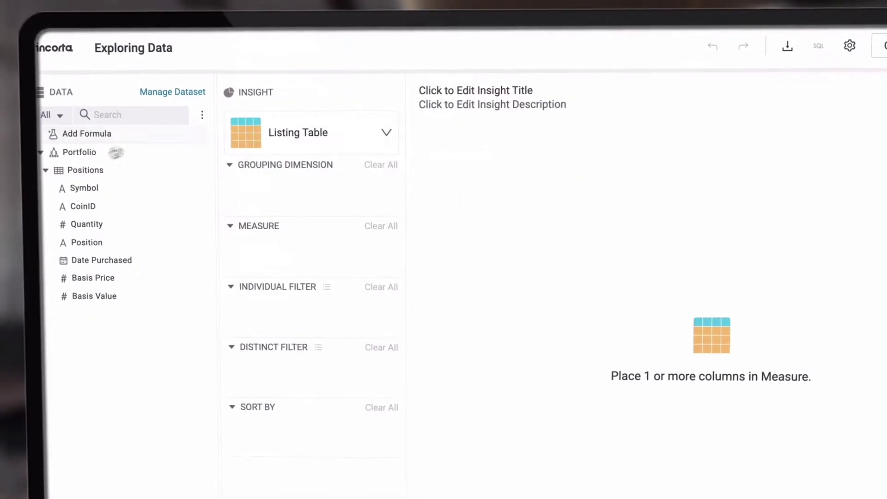
pyautogui.moveTo(76, 171); pyautogui.dragTo(258, 248)
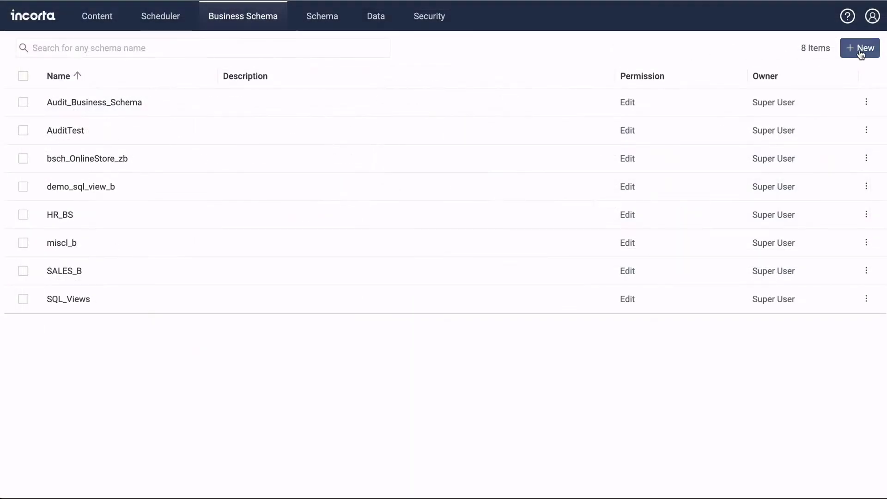
# Create and save the EmployeeSurveys business schema, then add an empty New_View to it.
pyautogui.click(861, 51)
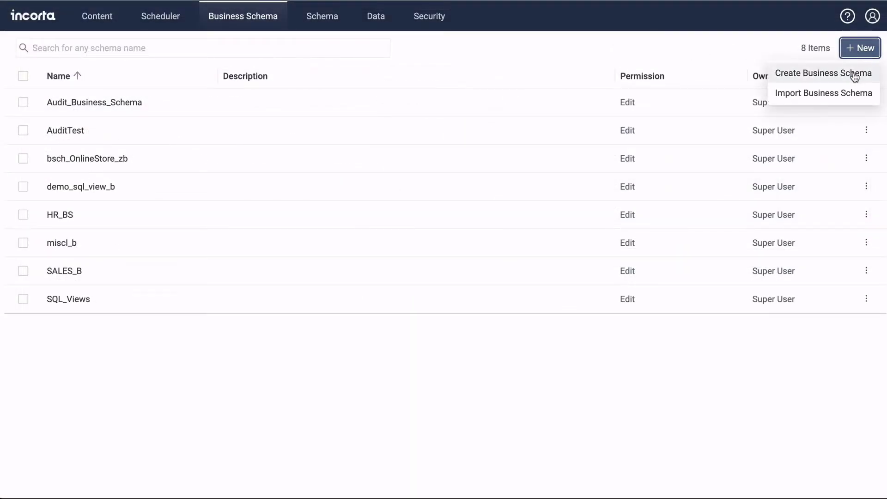
pyautogui.click(854, 75)
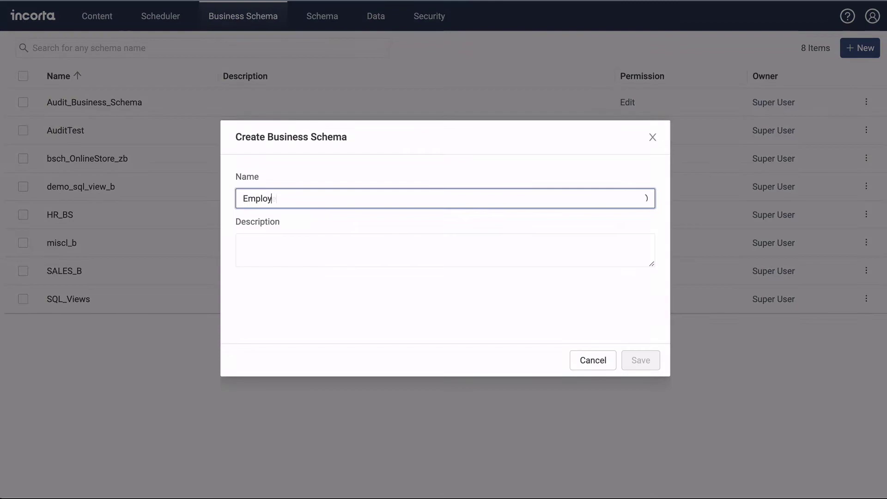
pyautogui.write('EmployeeSurveys')
pyautogui.click(646, 361)
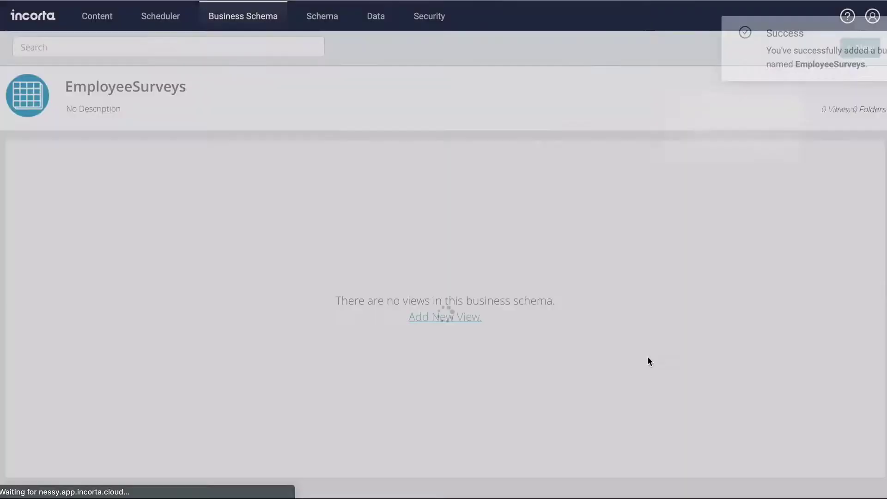
pyautogui.click(473, 318)
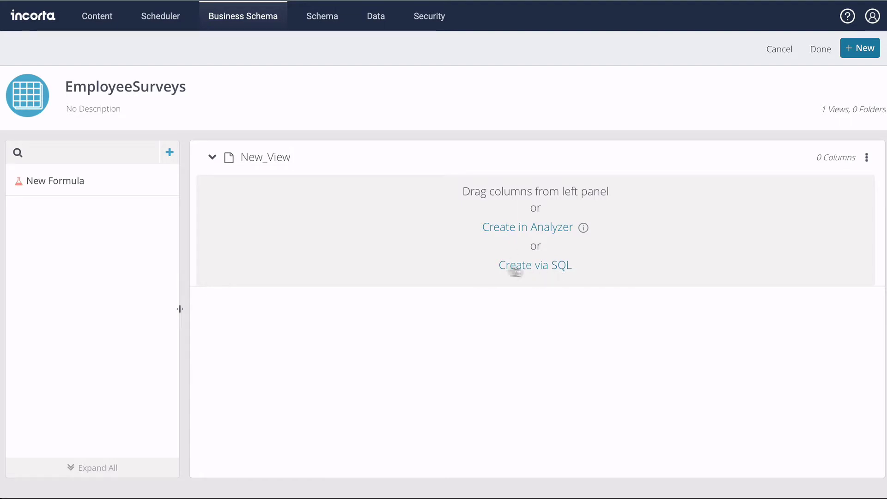
# Add the HR tables DEPARTMENTS, employee_survey and EMPLOYEES to the schema.
pyautogui.click(169, 154)
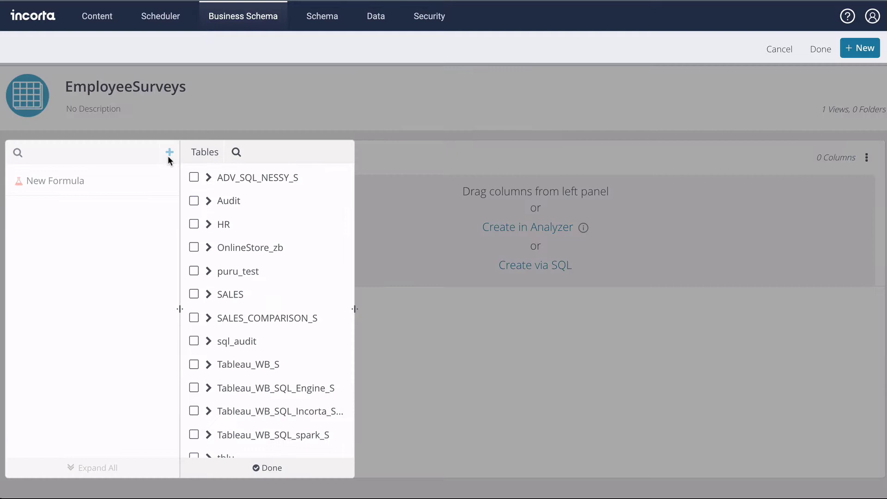
pyautogui.click(209, 225)
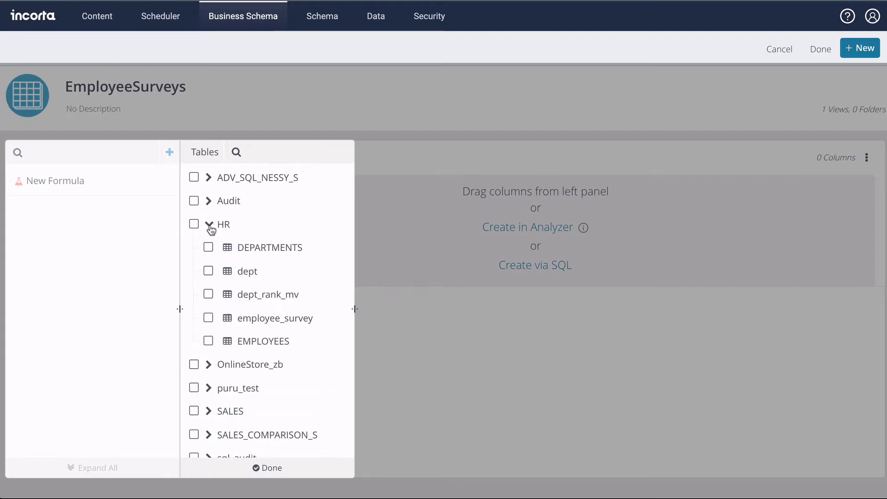
pyautogui.click(208, 248)
pyautogui.click(208, 341)
pyautogui.click(208, 317)
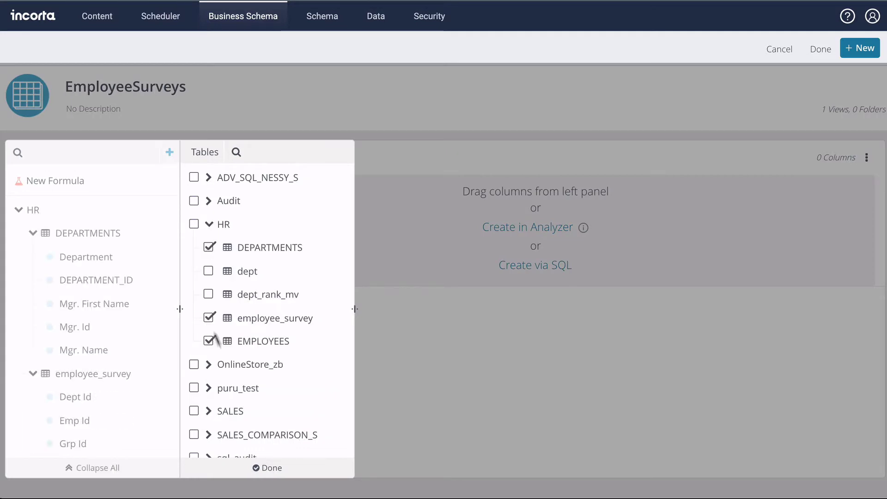
pyautogui.click(267, 468)
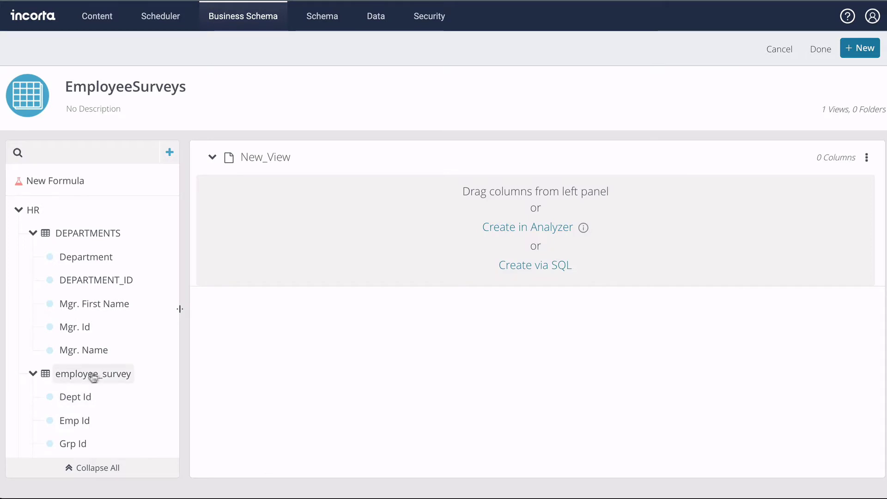
# Fill New_View with the employee_survey columns plus Department and Employee Name.
pyautogui.moveTo(91, 373); pyautogui.dragTo(275, 237)
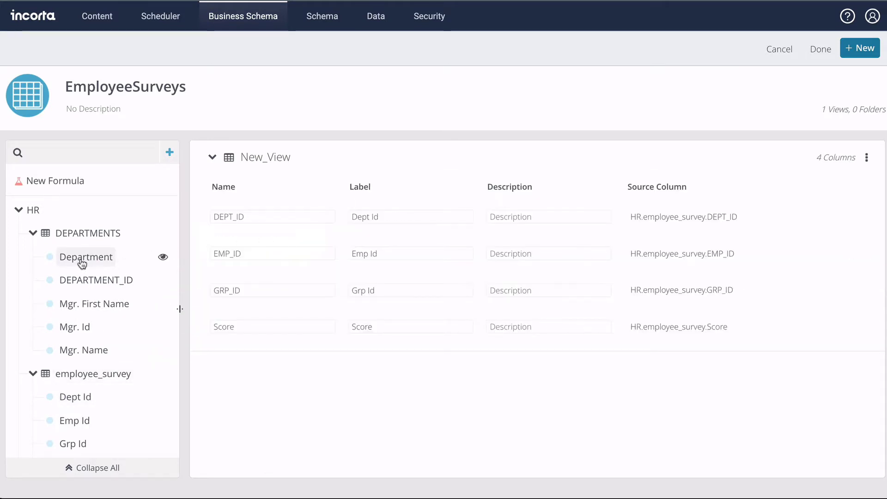
pyautogui.moveTo(107, 265); pyautogui.dragTo(252, 239)
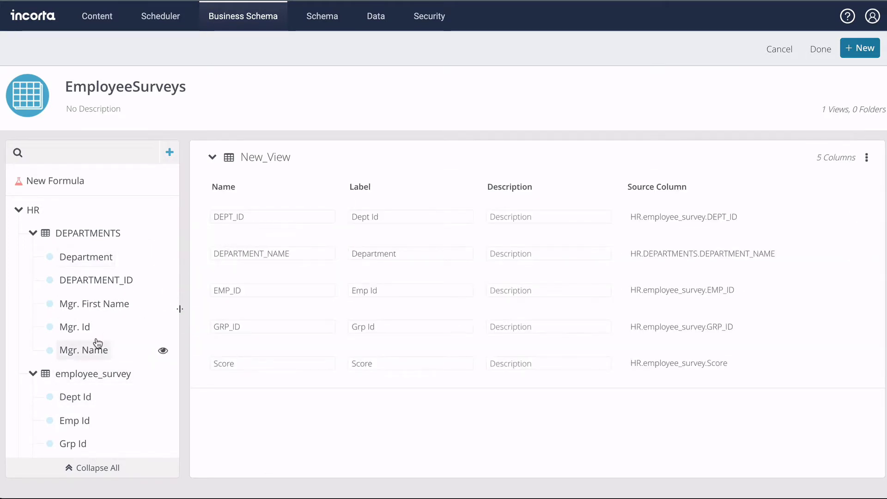
pyautogui.scroll(-6, 98, 342)
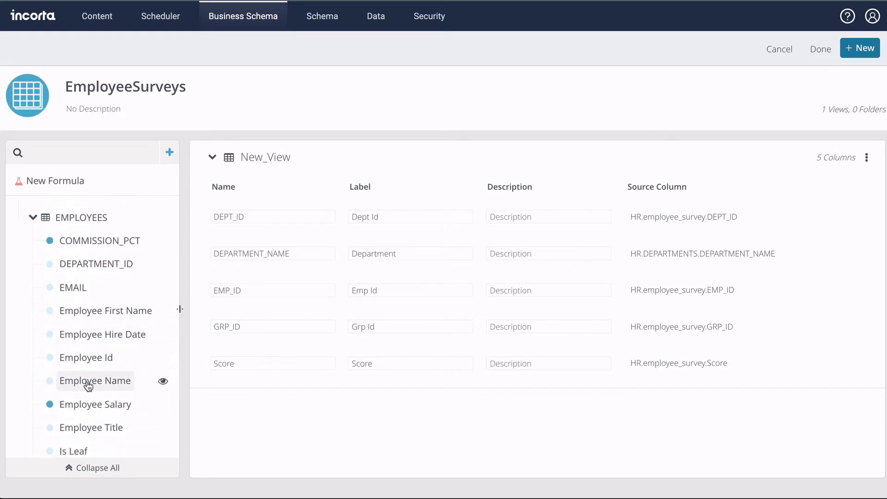
pyautogui.moveTo(95, 380); pyautogui.dragTo(202, 207)
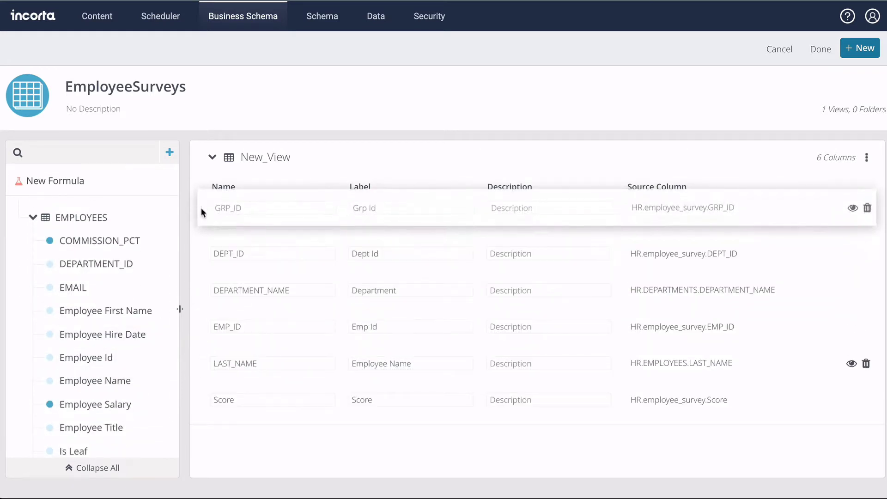
# Relabel columns Grp ID, Dept ID, Department Name, Emp ID and describe Score as 'Raw survey scores'.
pyautogui.click(386, 217)
pyautogui.click(398, 254)
pyautogui.press('BackSpace')
pyautogui.write('D')
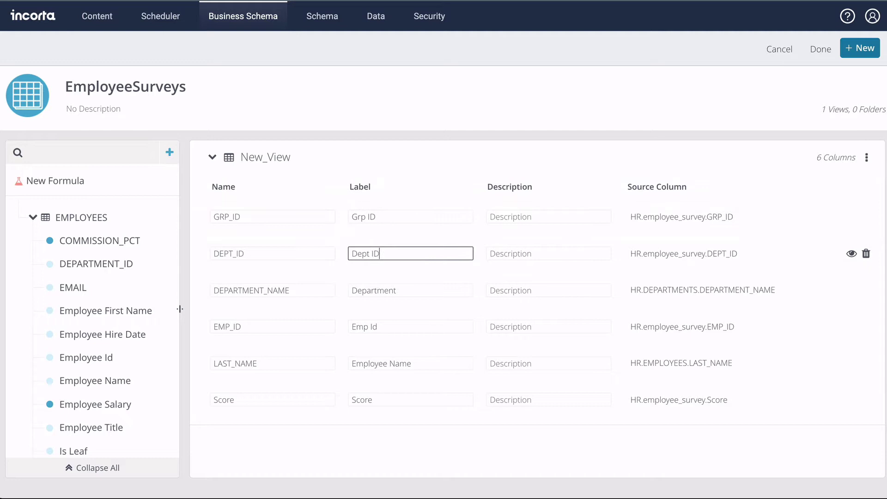
pyautogui.click(411, 289)
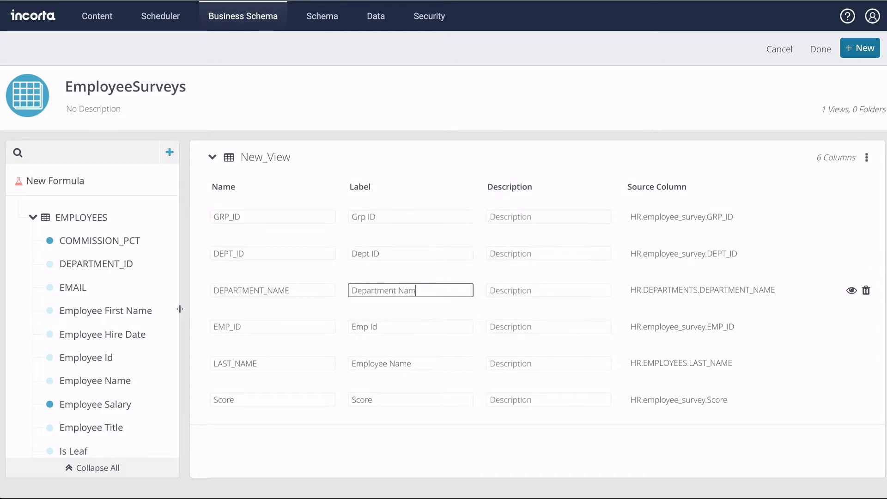
pyautogui.click(406, 327)
pyautogui.press('BackSpace')
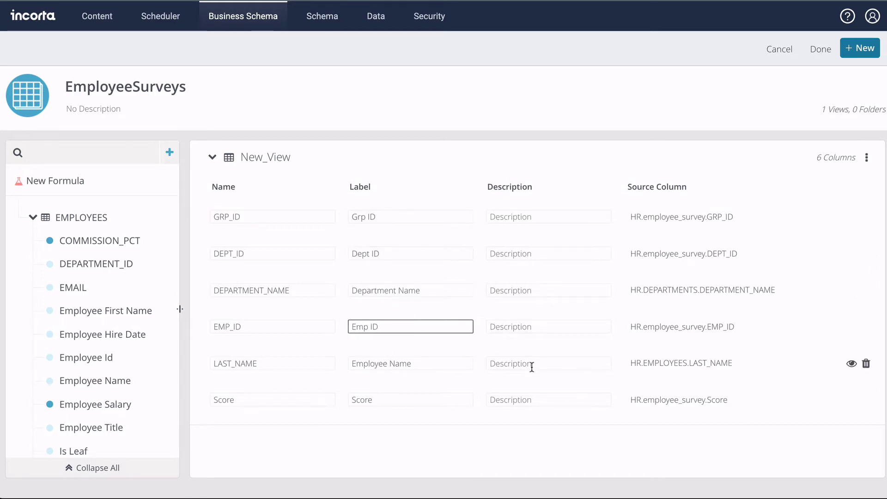
pyautogui.click(529, 398)
pyautogui.write('Raw survey scores')
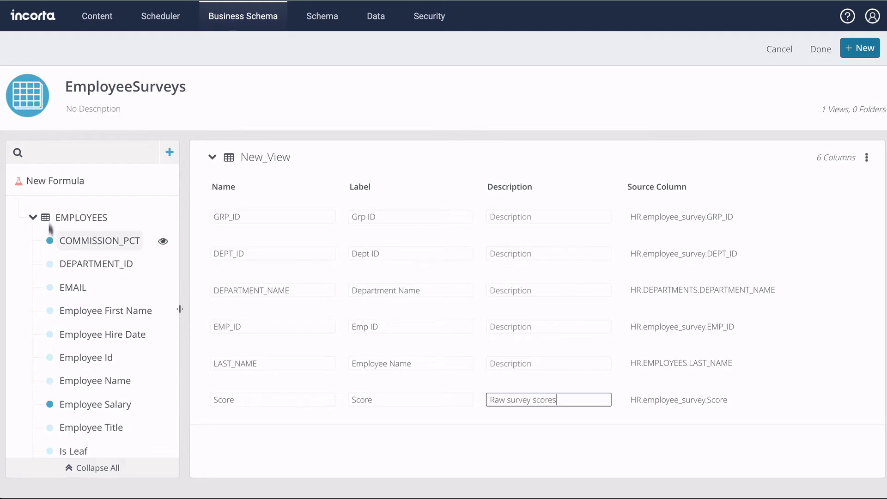
# Add a formula column named PercentInBand described as 'Salary relative to band'.
pyautogui.moveTo(47, 181); pyautogui.dragTo(272, 388)
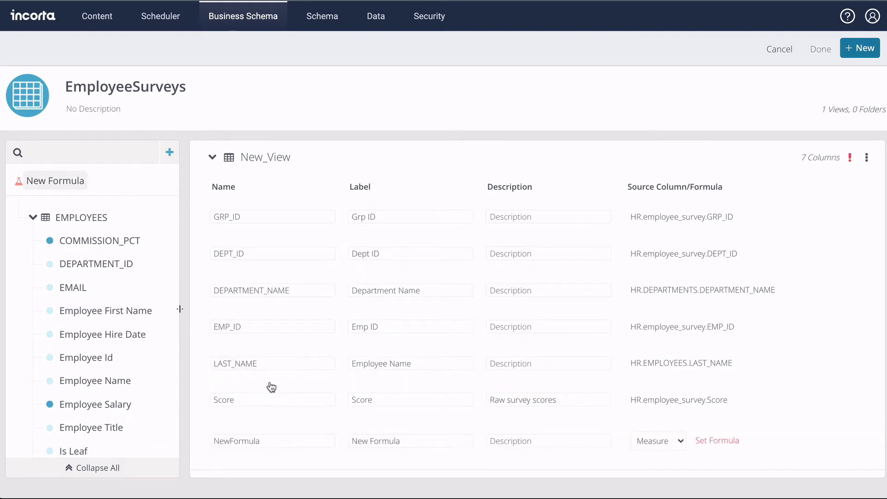
pyautogui.doubleClick(259, 441)
pyautogui.write('PercentInBand')
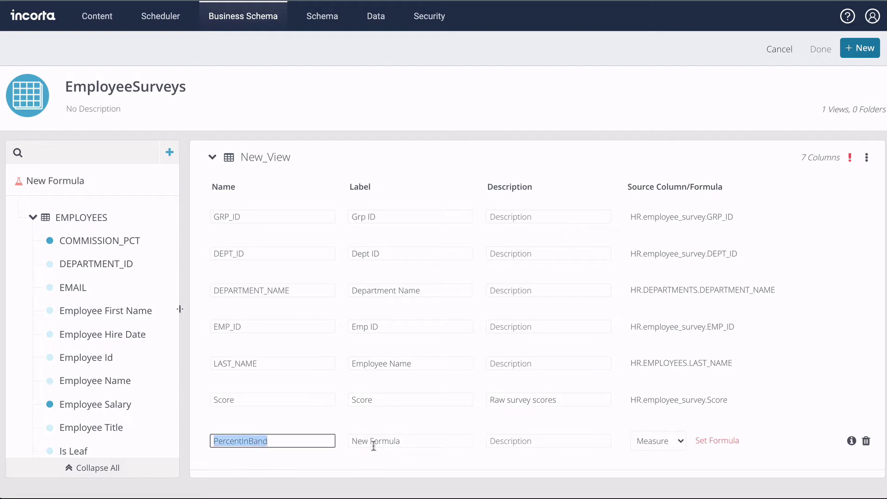
pyautogui.click(379, 440)
pyautogui.click(514, 440)
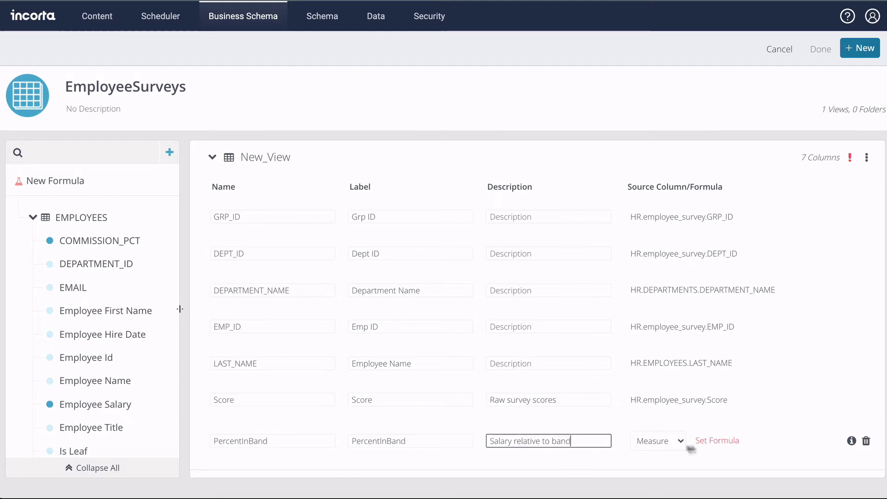
# Set PercentInBand's formula to (SALARY − MIN_SALARY) / (MAX_SALARY − MIN_SALARY) and validate it.
pyautogui.click(716, 440)
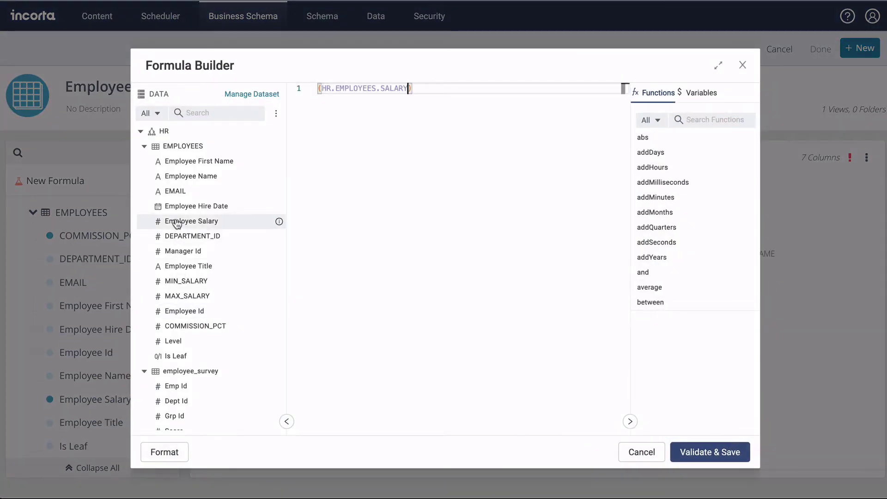
pyautogui.click(182, 282)
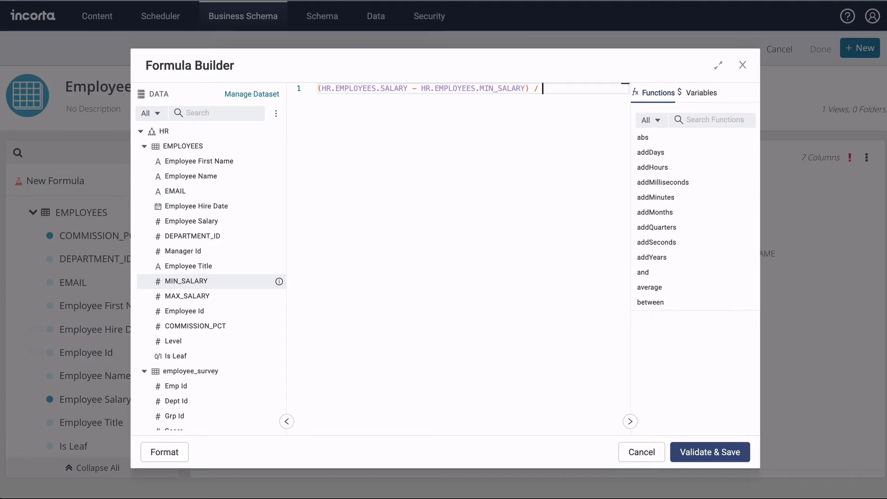
pyautogui.click(175, 296)
pyautogui.write('- HR.EMPLOYEES.MIN_SALARY)')
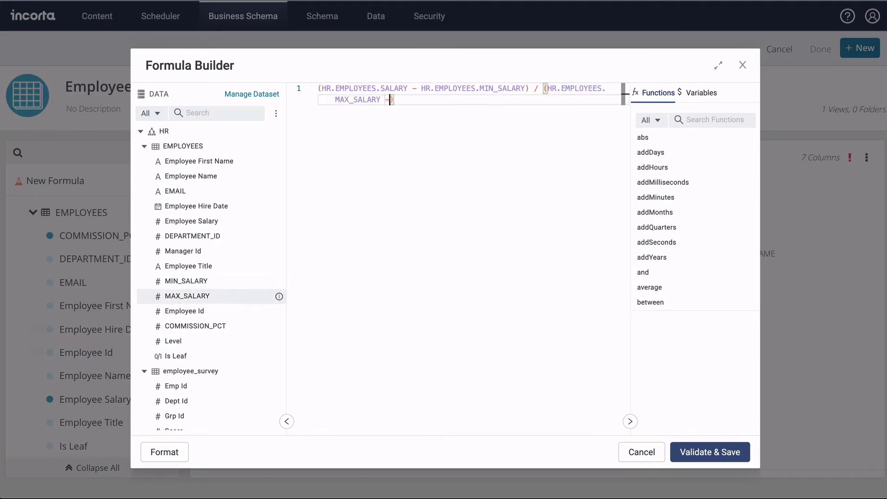
pyautogui.click(701, 453)
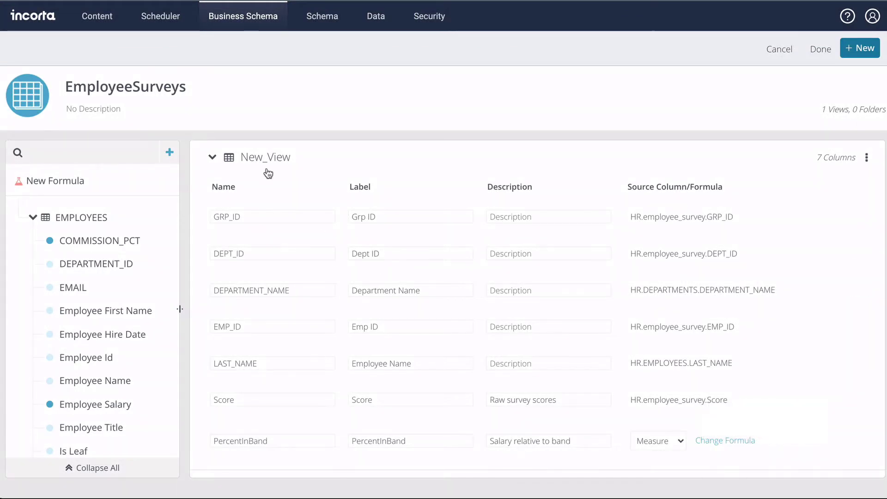
# Rename the first view to Surveys and start a second view in the Analyzer.
pyautogui.doubleClick(292, 158)
pyautogui.write('Surveys')
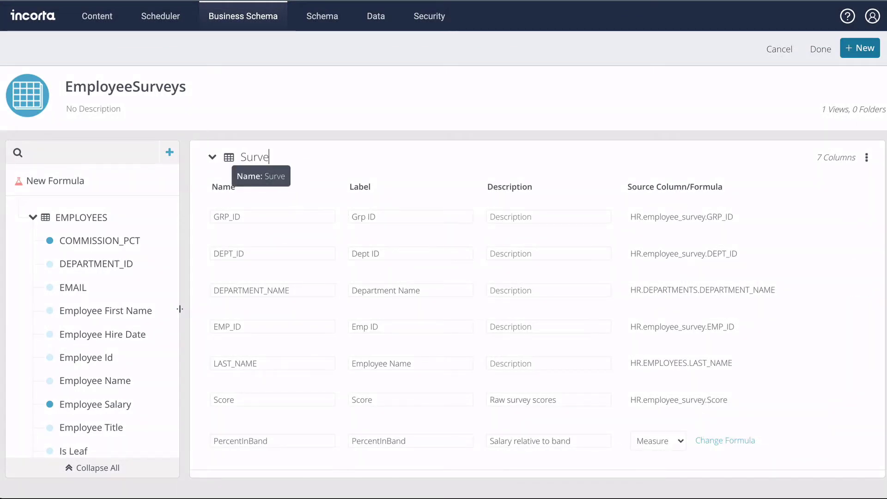
pyautogui.click(860, 48)
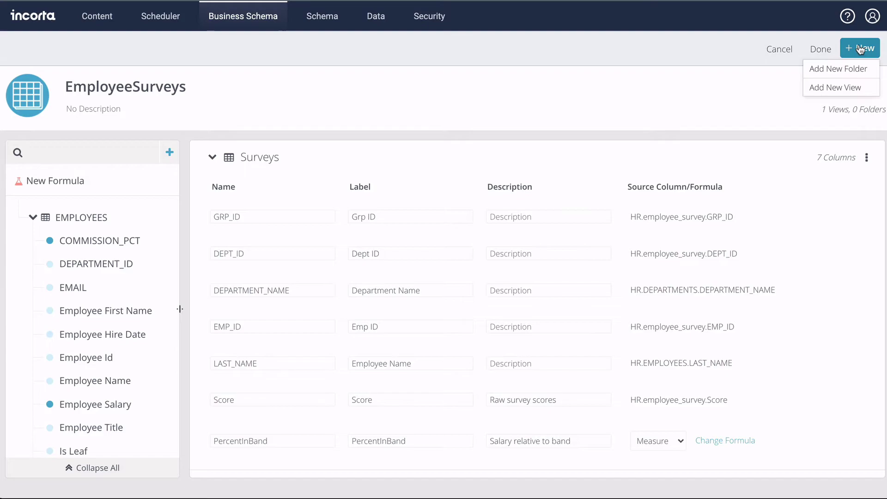
pyautogui.click(848, 88)
pyautogui.click(559, 228)
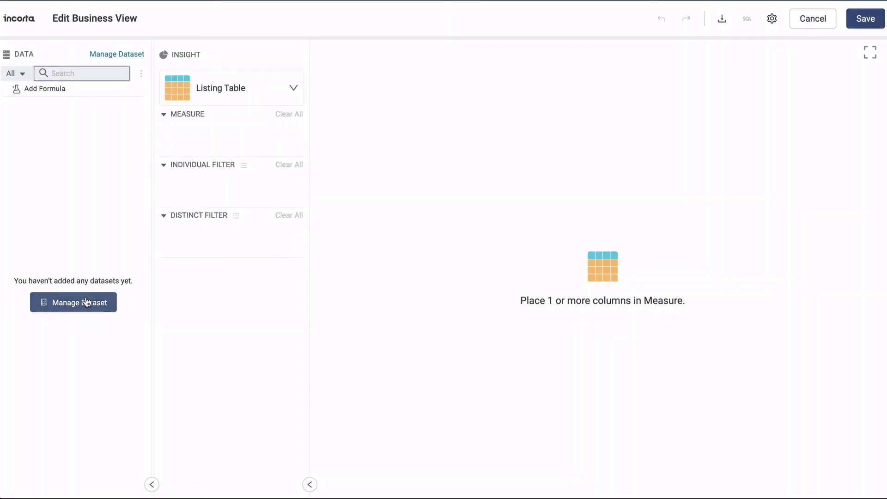
# Choose the HR DEPARTMENTS and employee_survey tables as the view's dataset.
pyautogui.click(86, 301)
pyautogui.click(265, 70)
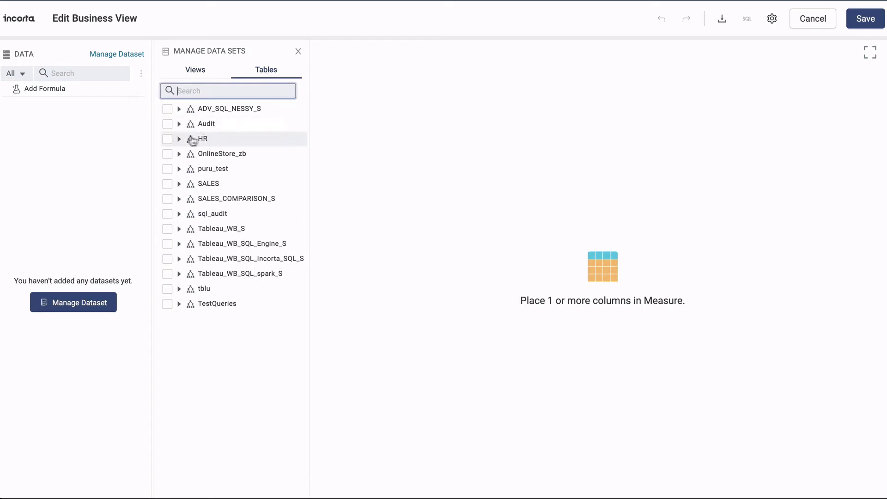
pyautogui.click(178, 139)
pyautogui.click(179, 154)
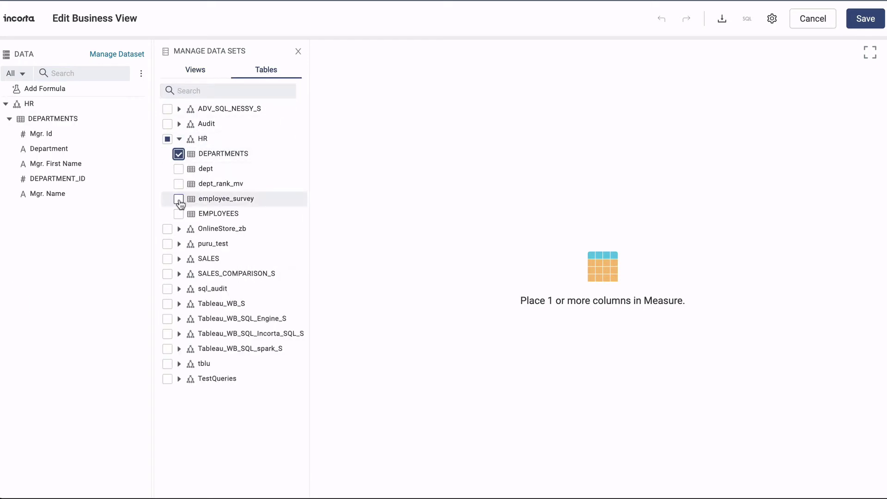
pyautogui.click(178, 199)
pyautogui.click(298, 52)
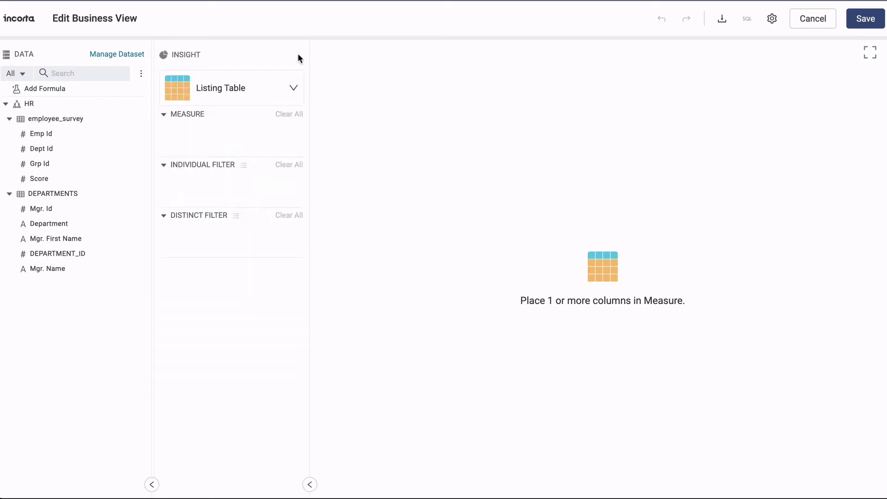
# Switch to an aggregated table grouped by Grp Id, Dept Id and Department.
pyautogui.click(273, 87)
pyautogui.click(261, 121)
pyautogui.moveTo(98, 162); pyautogui.dragTo(192, 147)
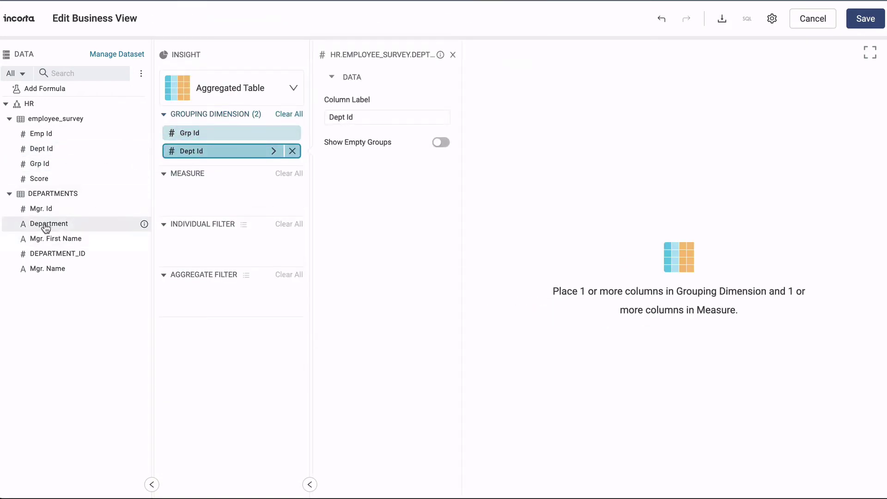
pyautogui.moveTo(45, 228); pyautogui.dragTo(205, 169)
# Add Score as an average and Emp Id as a count measure.
pyautogui.moveTo(39, 178); pyautogui.dragTo(202, 221)
pyautogui.click(418, 157)
pyautogui.click(396, 180)
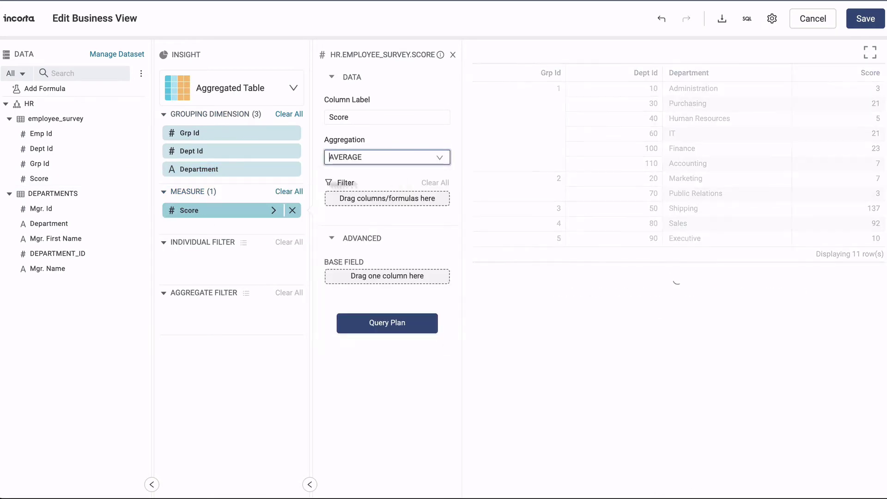
pyautogui.moveTo(41, 134); pyautogui.dragTo(246, 224)
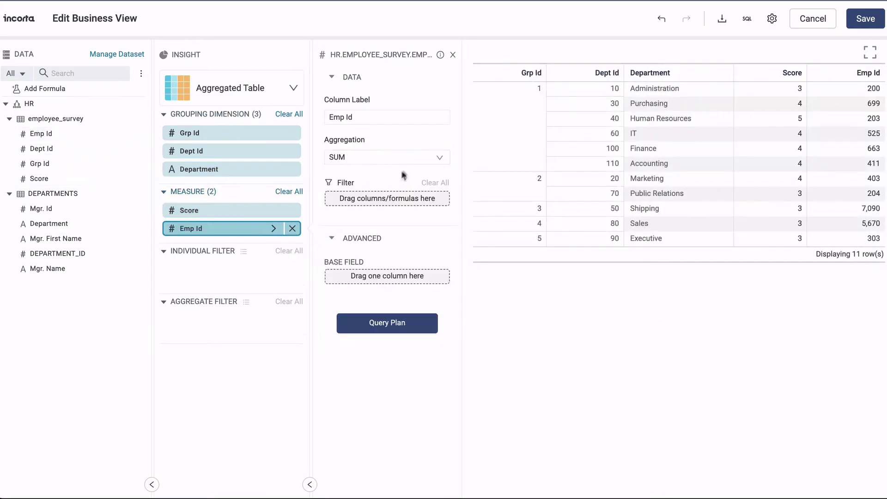
pyautogui.click(406, 157)
pyautogui.click(405, 200)
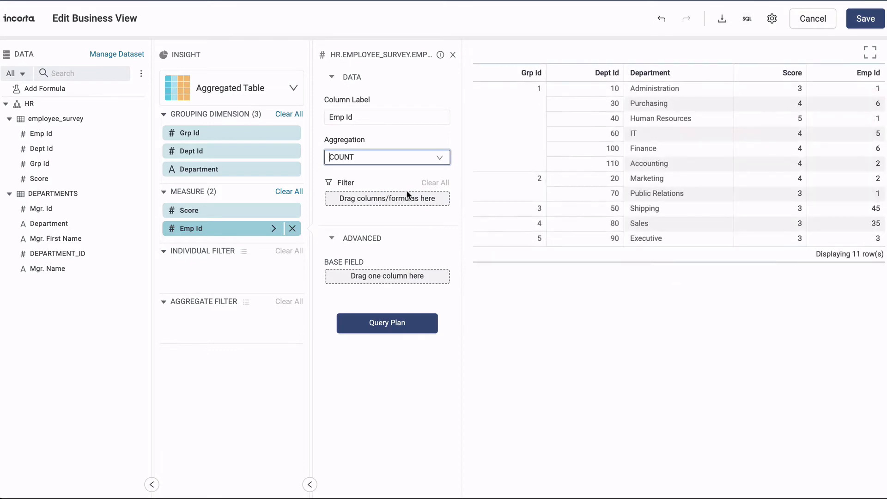
# Save the aggregated view and rename it SurveySummary.
pyautogui.click(865, 18)
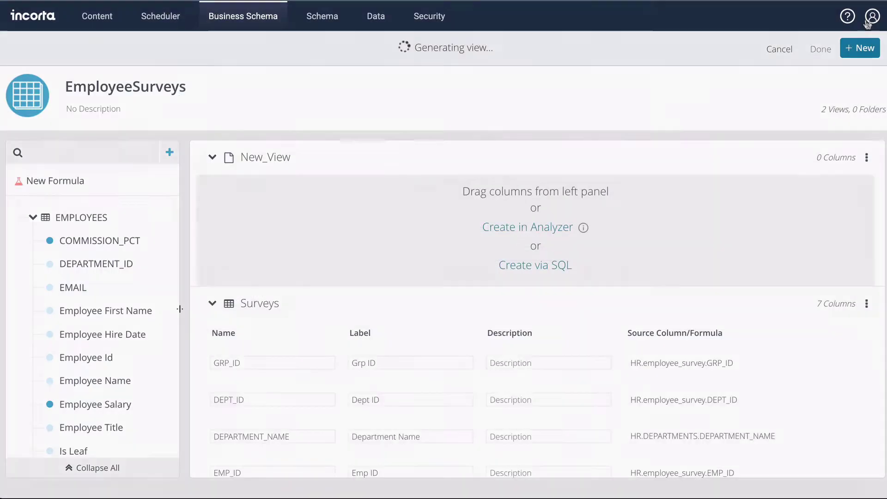
pyautogui.doubleClick(292, 154)
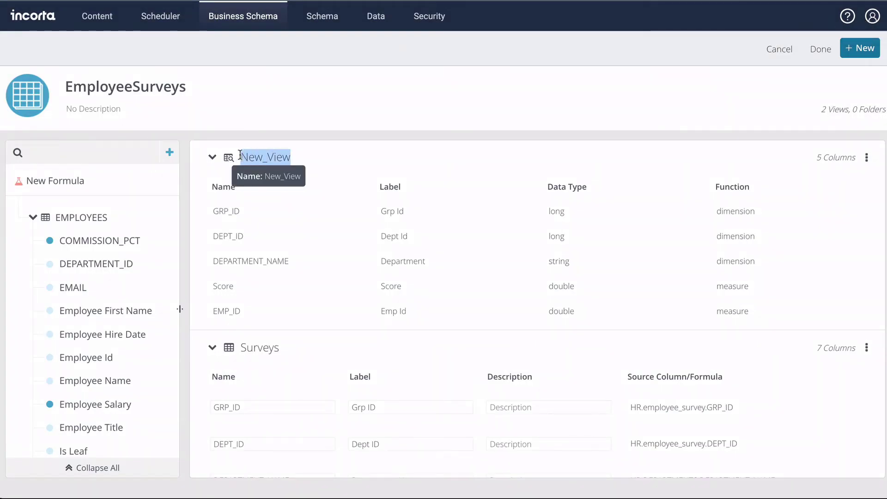
pyautogui.write('SurveySummary')
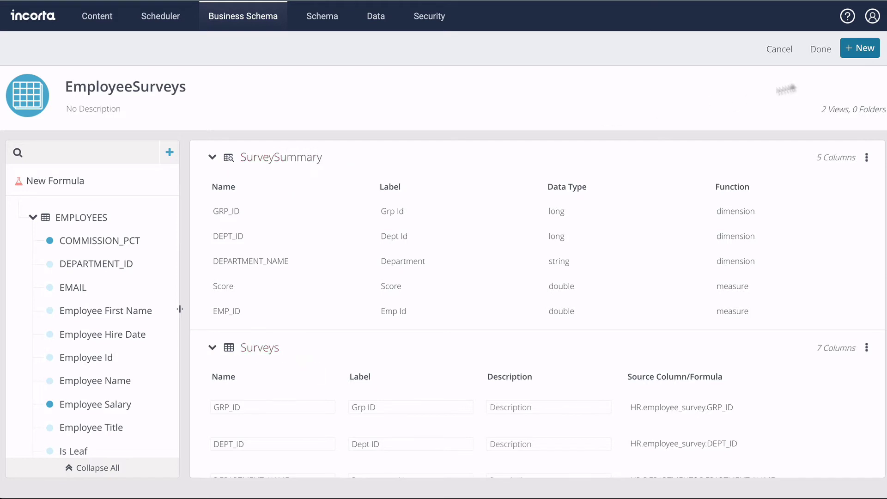
# Add a new SQL-defined view and paste in the department ranking query.
pyautogui.click(866, 49)
pyautogui.click(853, 89)
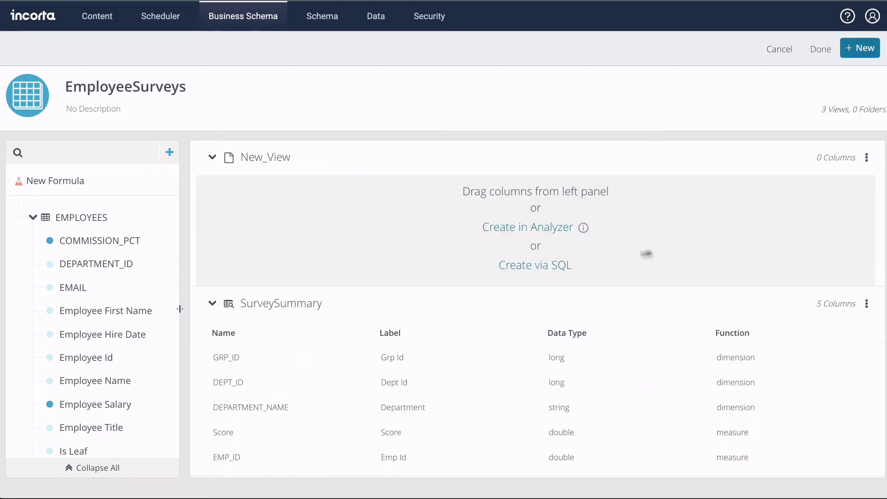
pyautogui.click(559, 267)
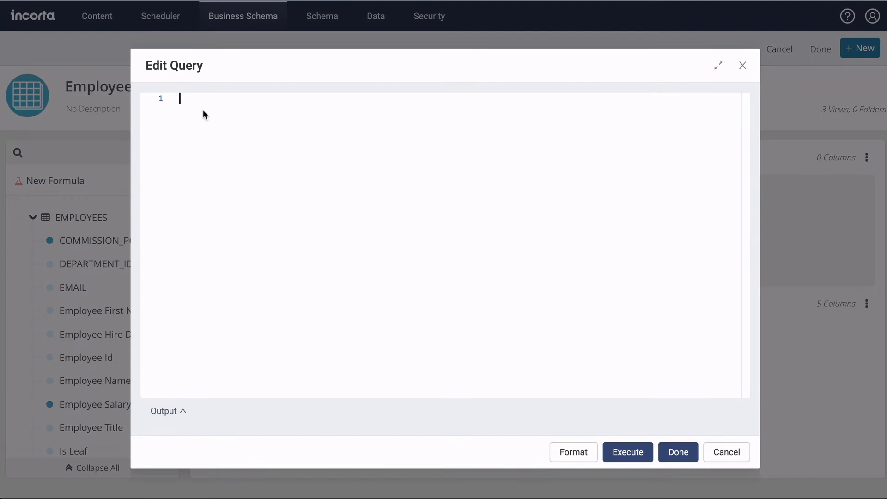
pyautogui.hotkey('ctrl', 'v')
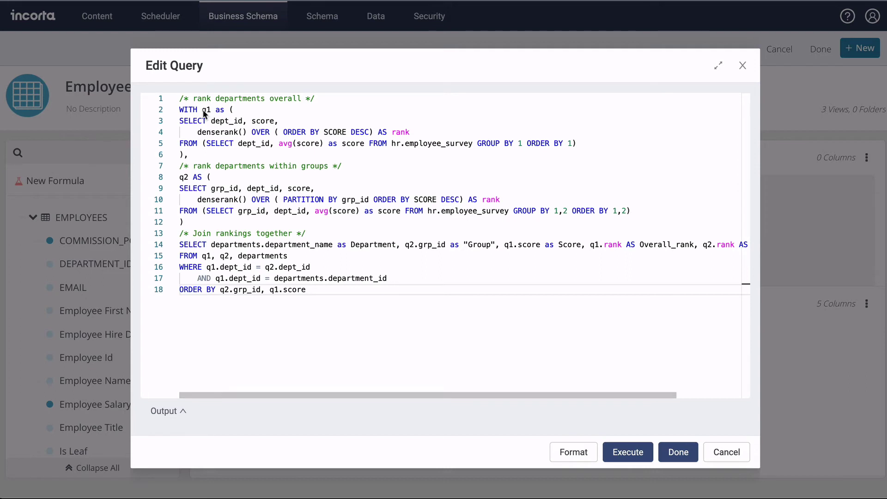
# Review the overall and within-group ranking query, execute it and create the view.
pyautogui.moveTo(180, 98); pyautogui.dragTo(272, 152)
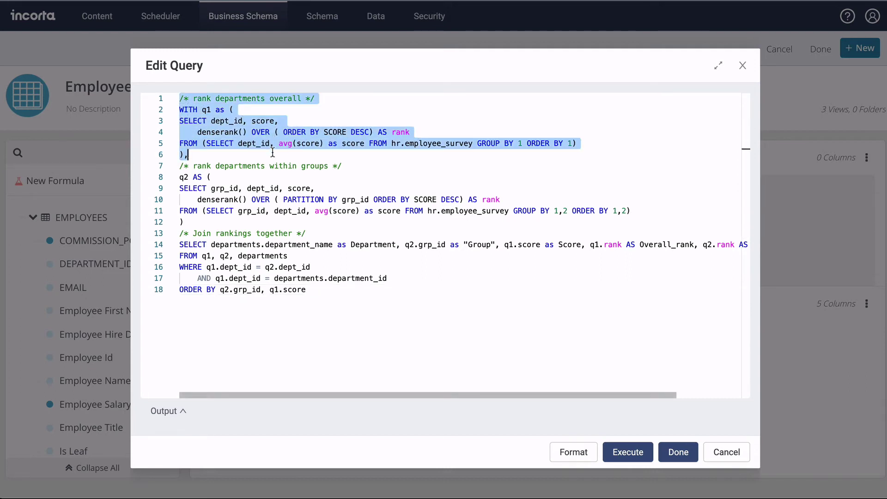
pyautogui.moveTo(181, 166); pyautogui.dragTo(192, 224)
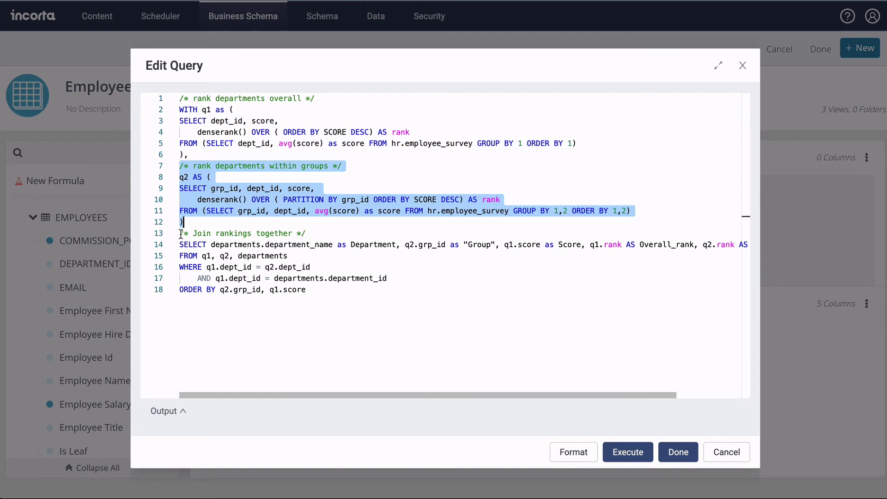
pyautogui.moveTo(180, 233); pyautogui.dragTo(217, 307)
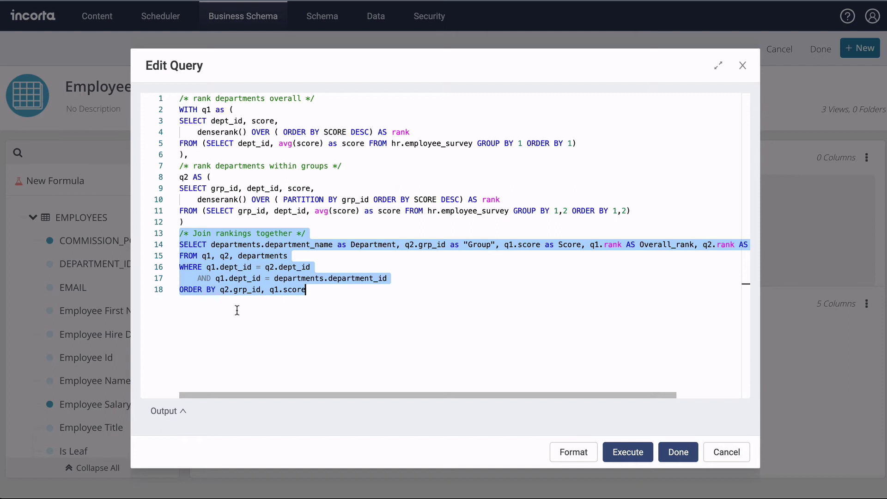
pyautogui.click(622, 455)
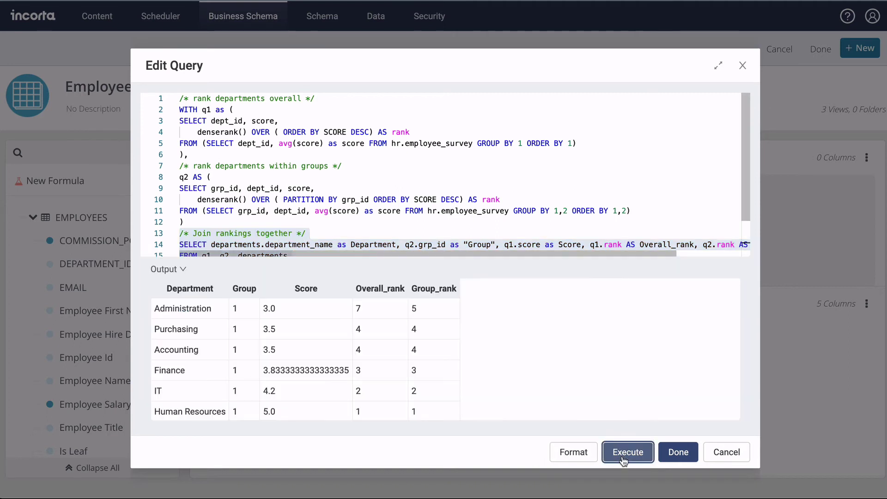
pyautogui.scroll(-3, 443, 398)
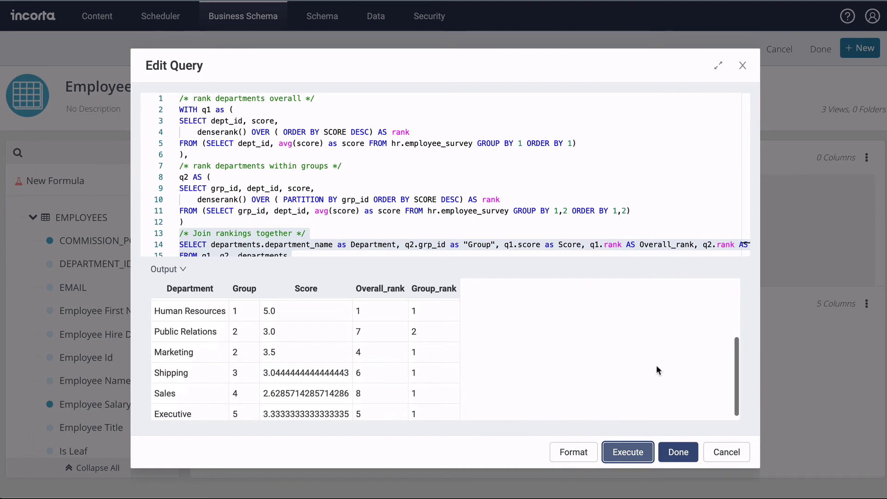
pyautogui.click(680, 453)
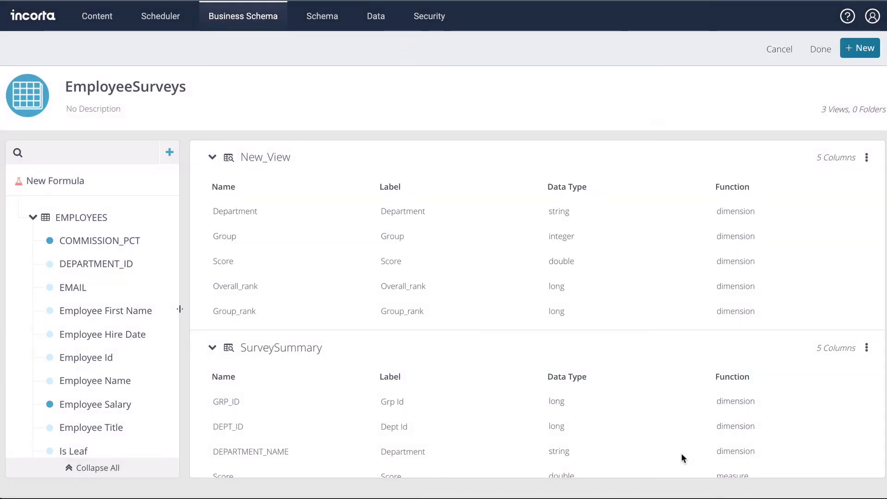
# Rename the SQL view to SurveyDeptRankings and finish editing the schema.
pyautogui.doubleClick(282, 157)
pyautogui.write('SurveyDeptRankings')
pyautogui.press('Return')
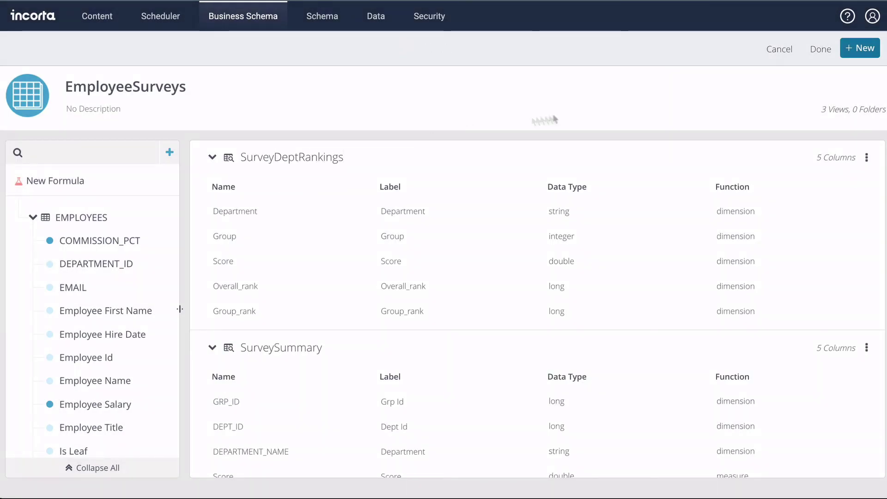
pyautogui.click(819, 50)
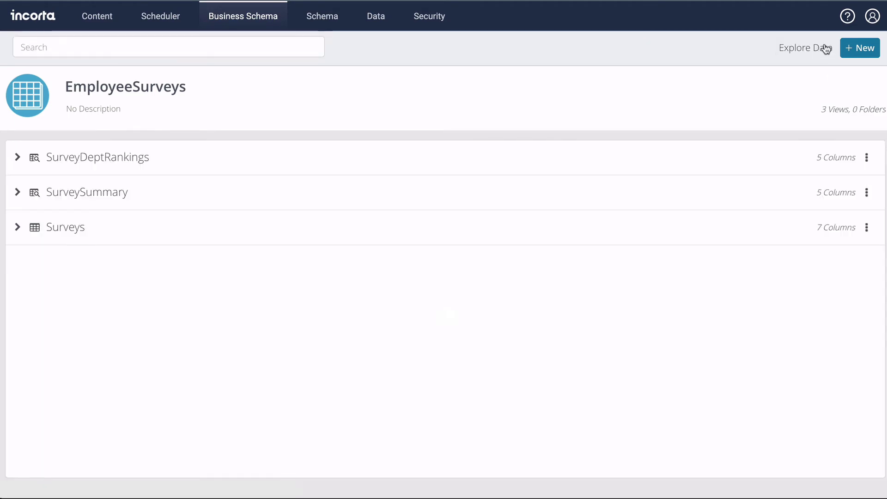
# Explore all seven Surveys columns, formatting PercentInBand as percentages.
pyautogui.click(820, 49)
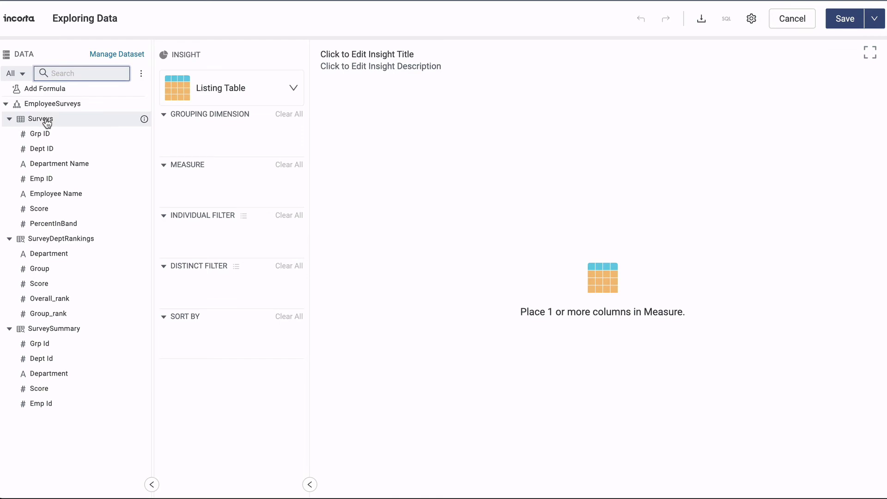
pyautogui.moveTo(45, 119); pyautogui.dragTo(200, 198)
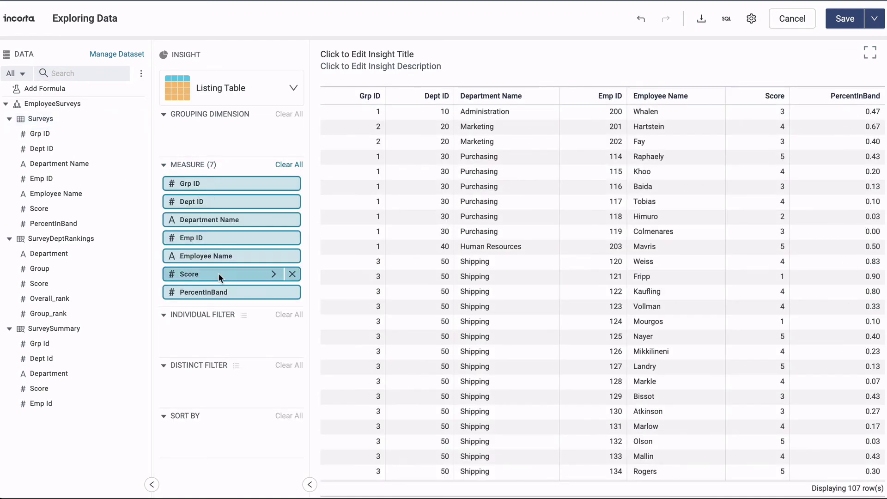
pyautogui.click(273, 292)
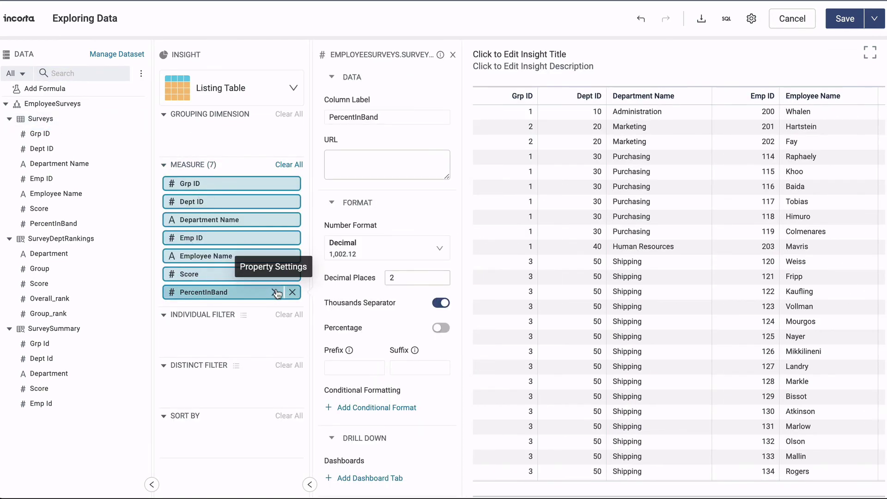
pyautogui.click(441, 328)
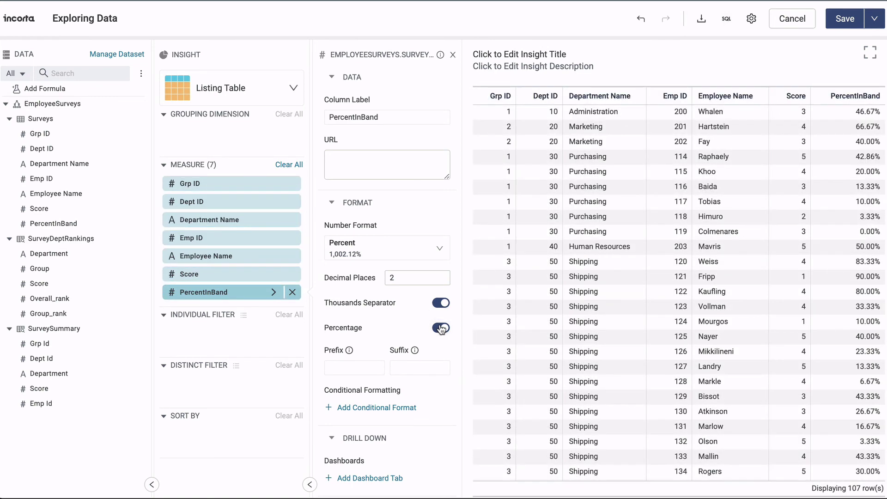
# Preview SurveySummary's columns, then replace them with SurveyDeptRankings' Department, Group, Score and both ranks.
pyautogui.click(289, 164)
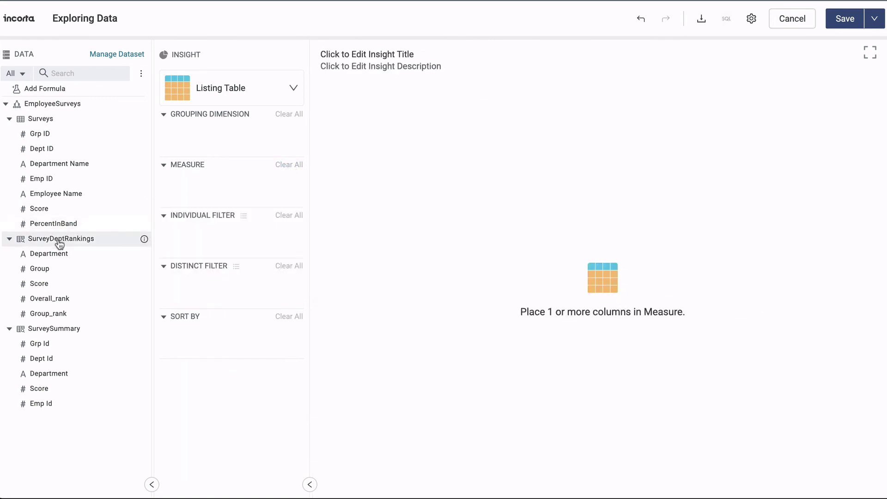
pyautogui.moveTo(47, 329); pyautogui.dragTo(198, 184)
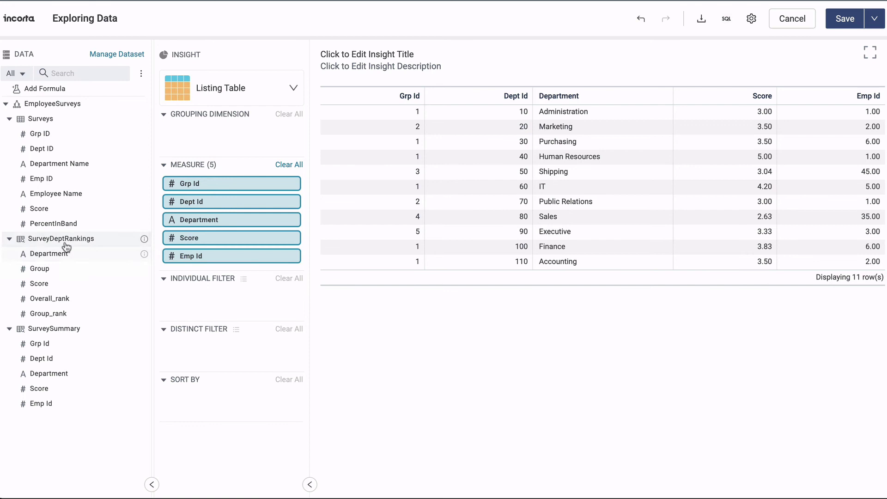
pyautogui.click(290, 166)
pyautogui.moveTo(47, 239); pyautogui.dragTo(217, 182)
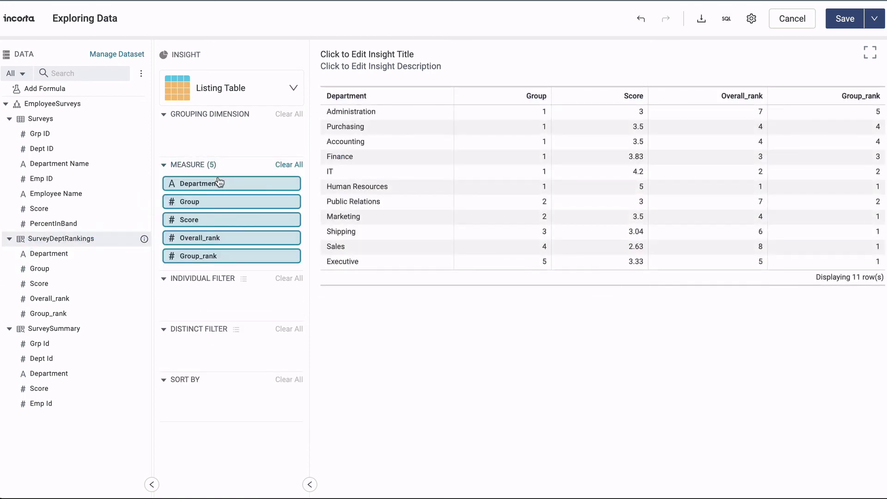